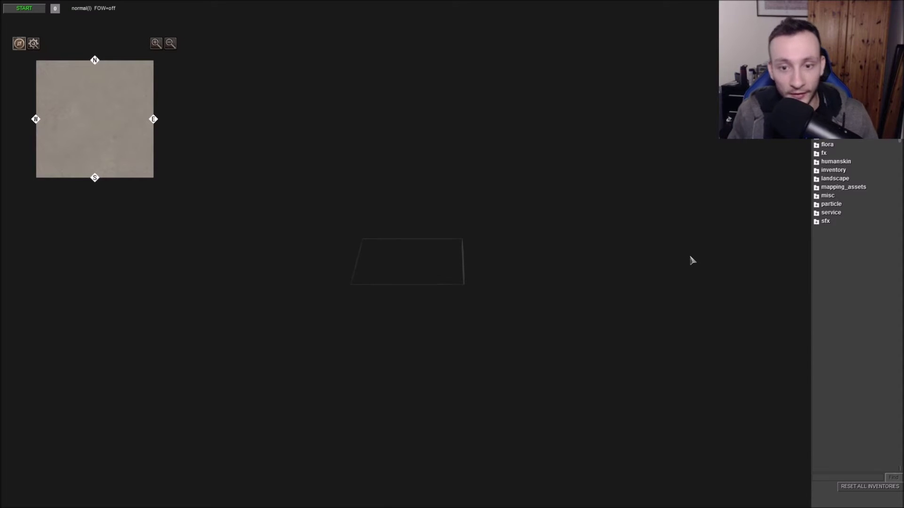
Step: Zoom out over the empty map and bring up the Map editor menu
key(Escape)
key(Escape)
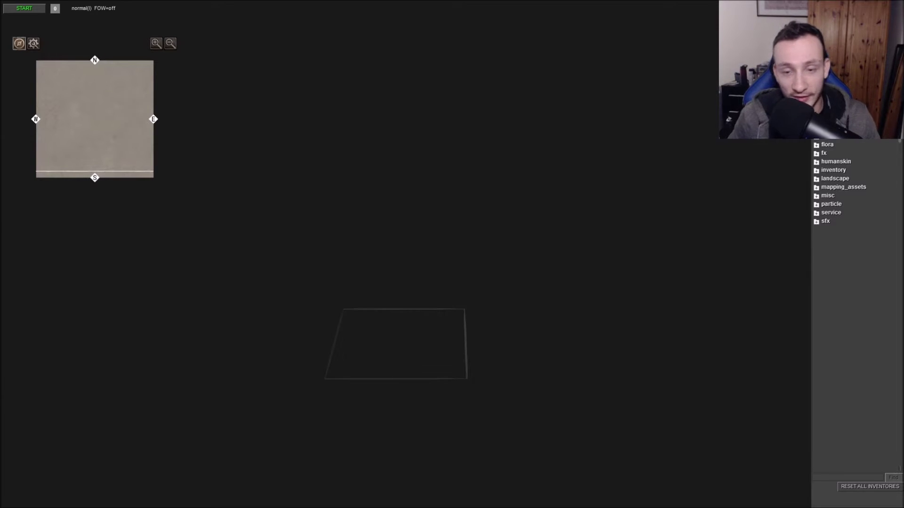
scroll(588, 365, down, 3)
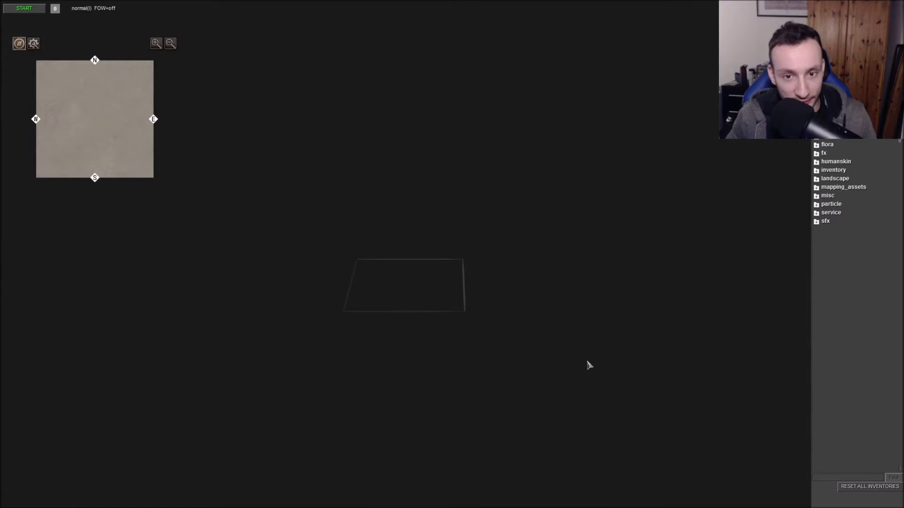
key(Escape)
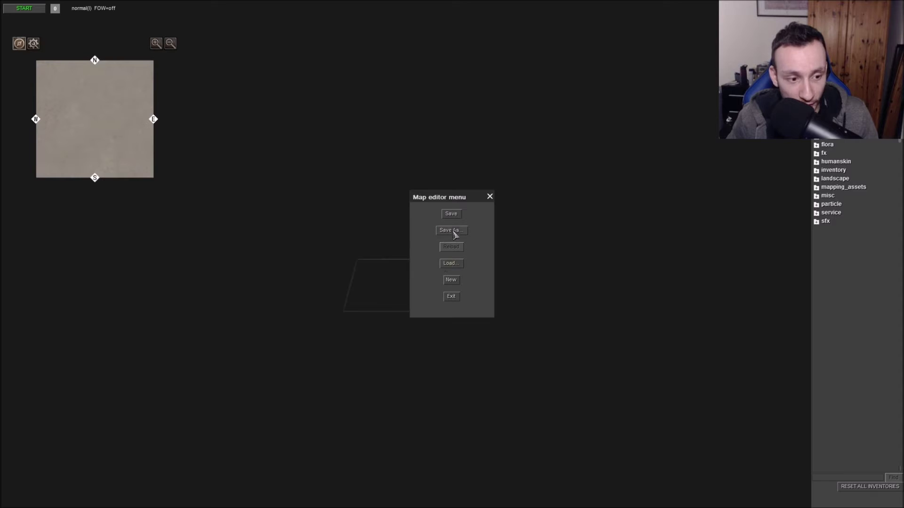
click(454, 264)
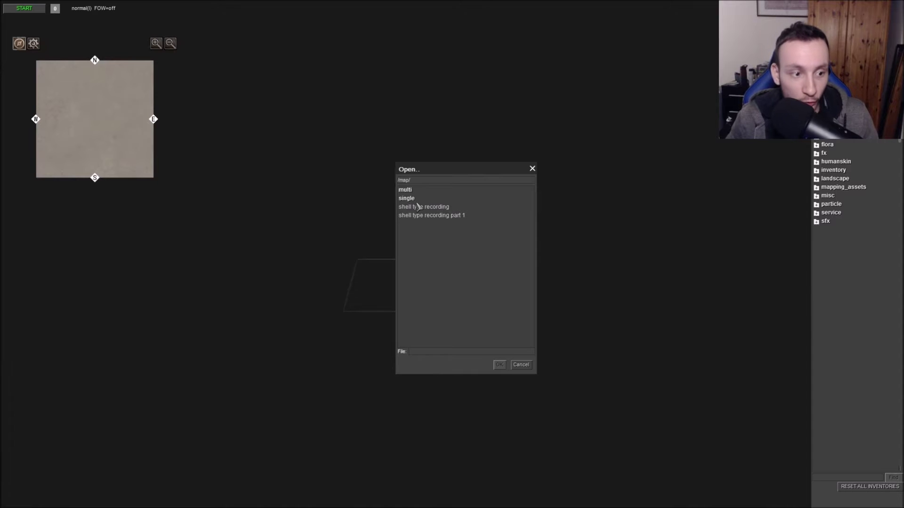
key(Escape)
click(451, 281)
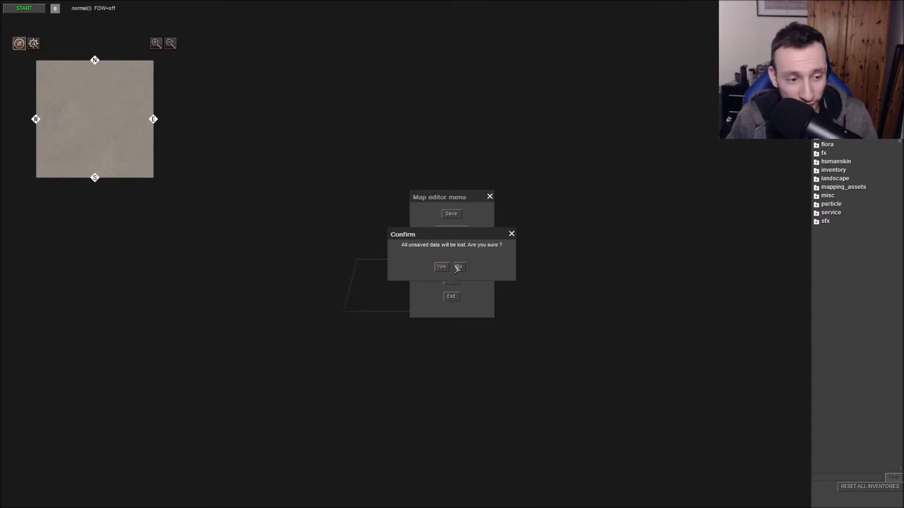
click(458, 267)
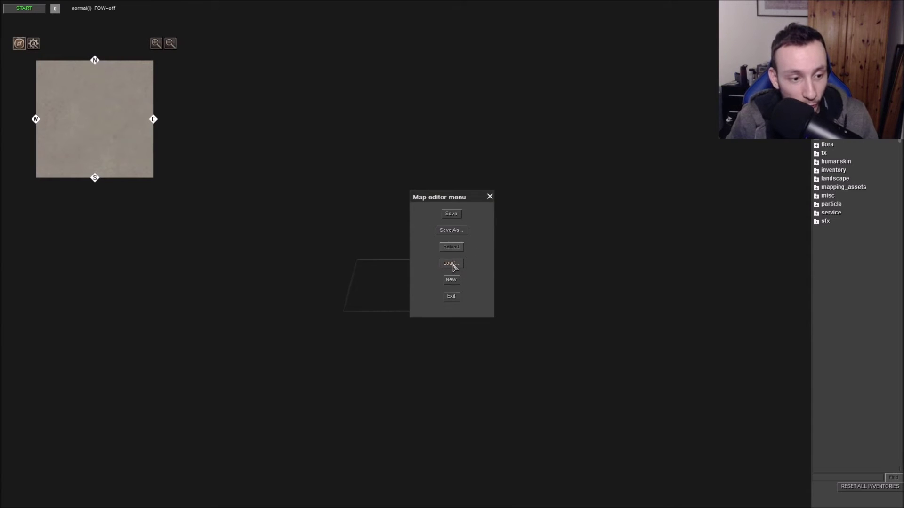
click(452, 264)
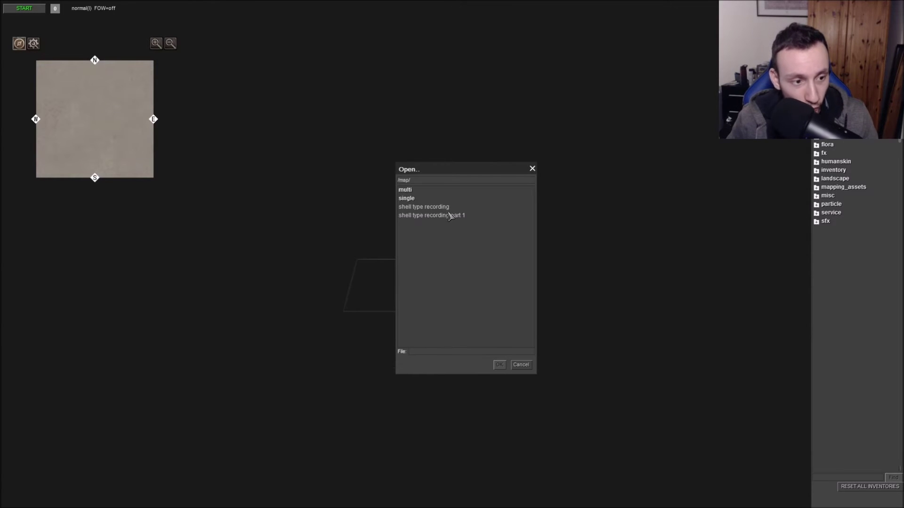
Step: Browse into /map/single/01-rus/ and select the 1941_11_typhoon map
double_click(414, 198)
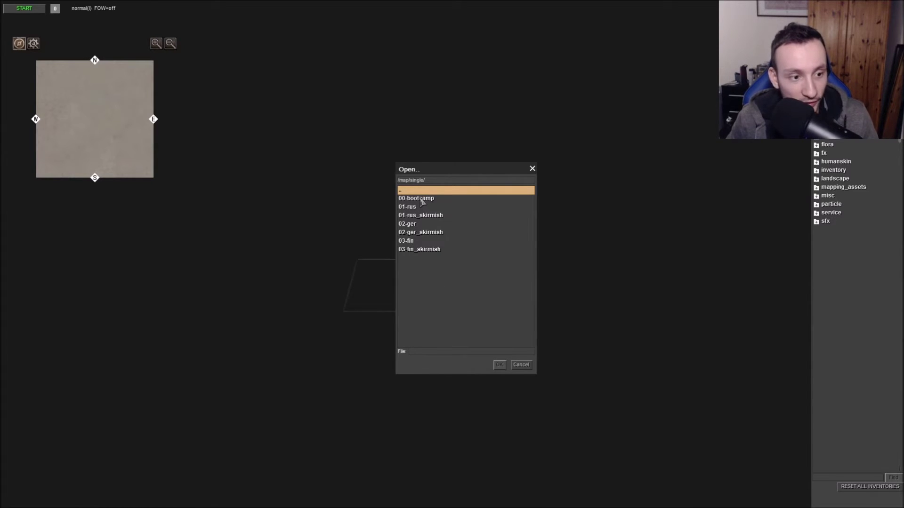
double_click(424, 198)
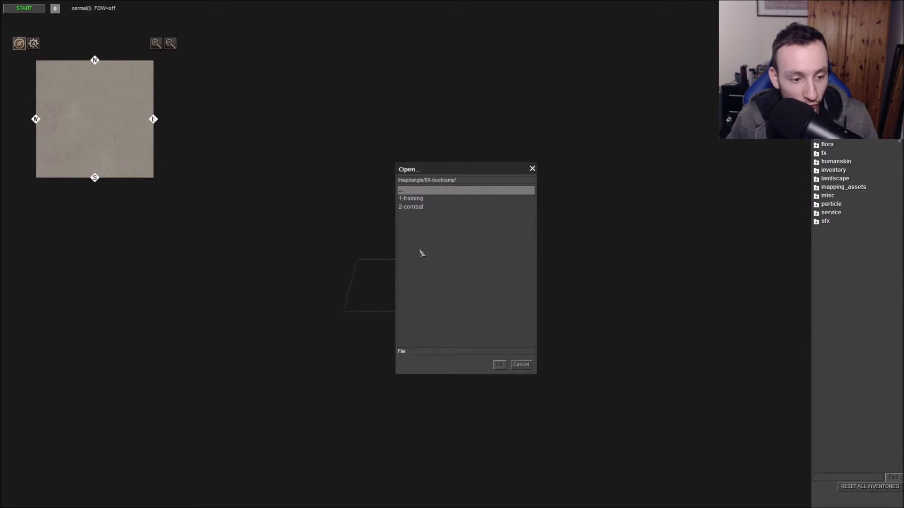
double_click(436, 191)
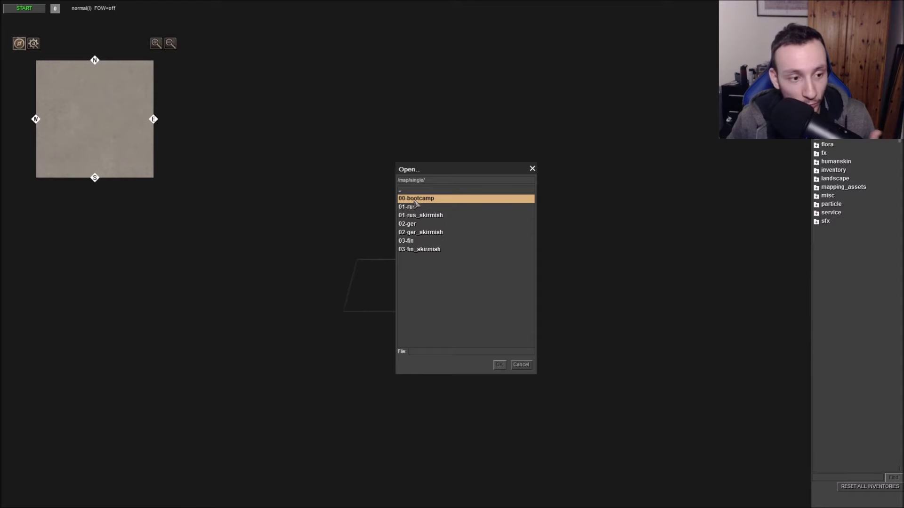
double_click(415, 208)
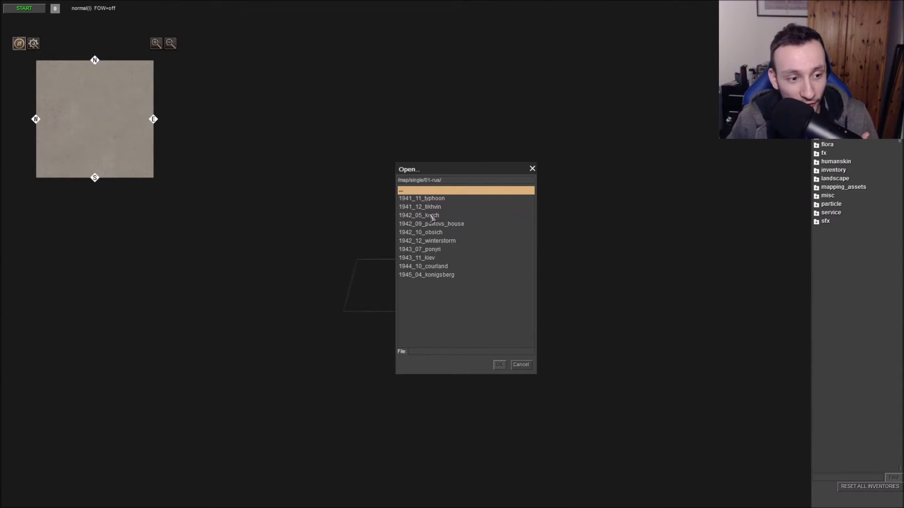
click(431, 201)
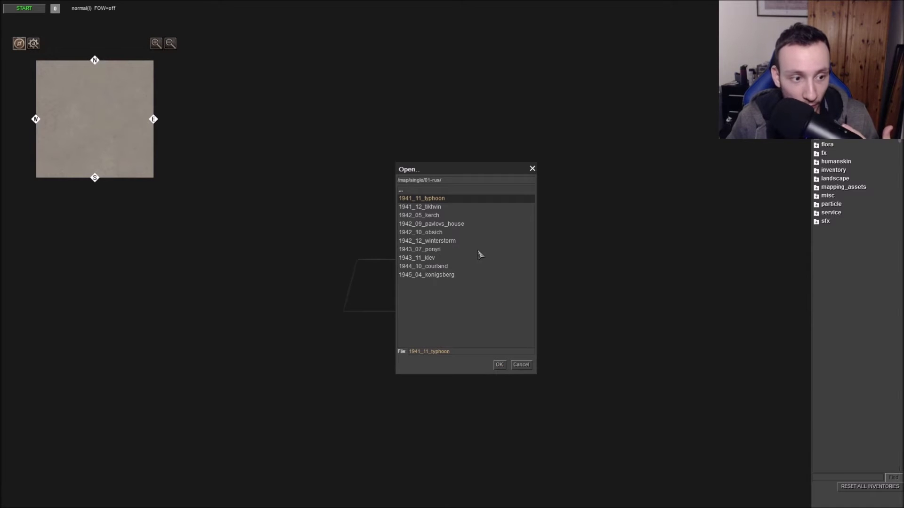
Step: Load 1941_11_typhoon, tilt the view across its snowy terrain, and reopen the Map editor menu
click(496, 368)
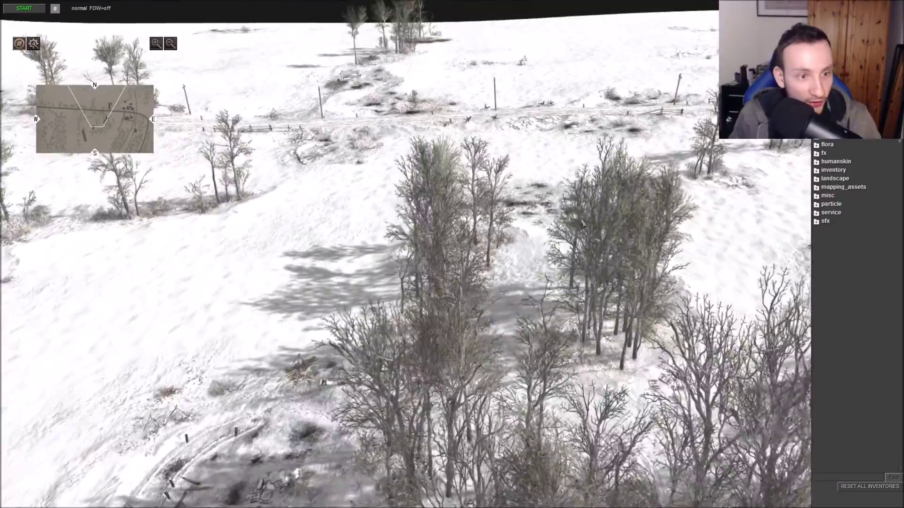
middle_drag(582, 225, 556, 172)
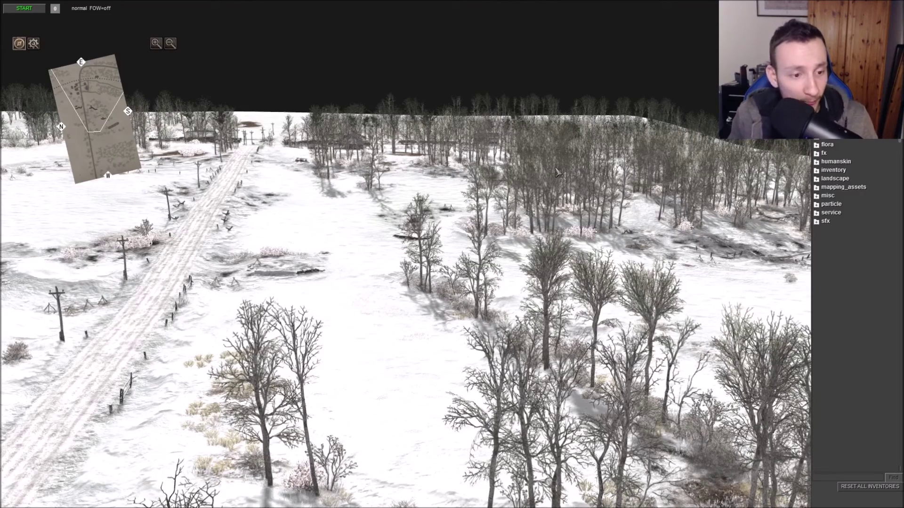
key(Escape)
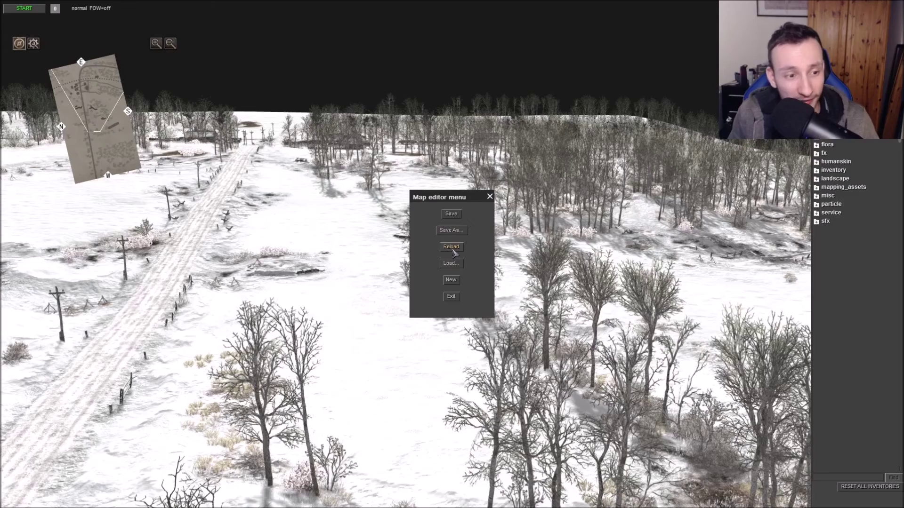
Step: Start loading a map and browse from the single folder into /map/multi/
click(451, 264)
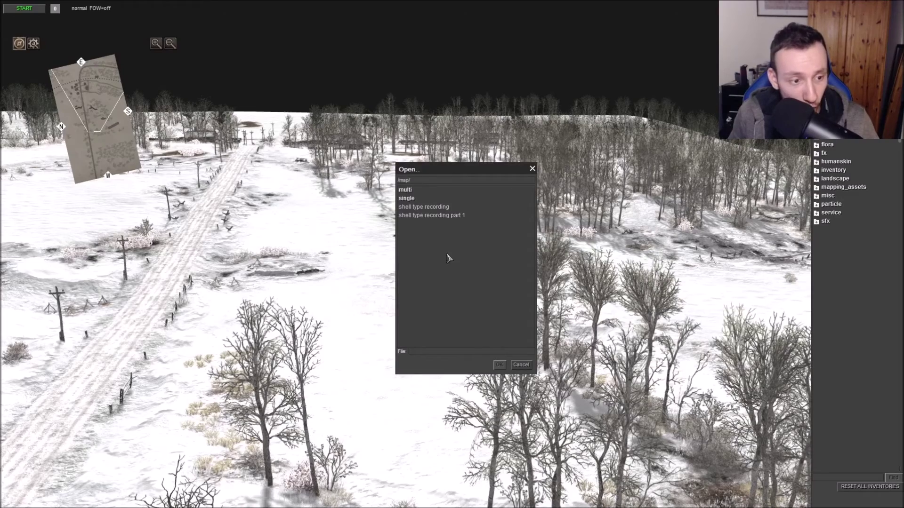
double_click(413, 200)
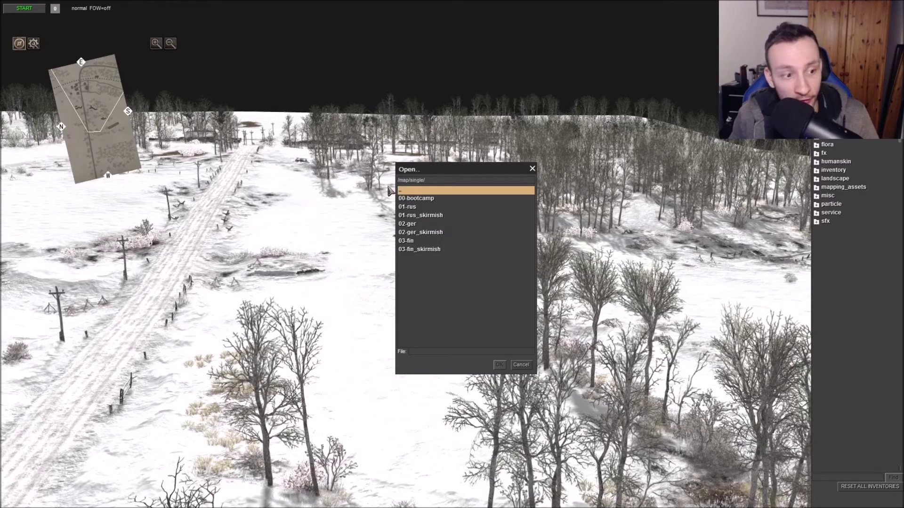
double_click(406, 192)
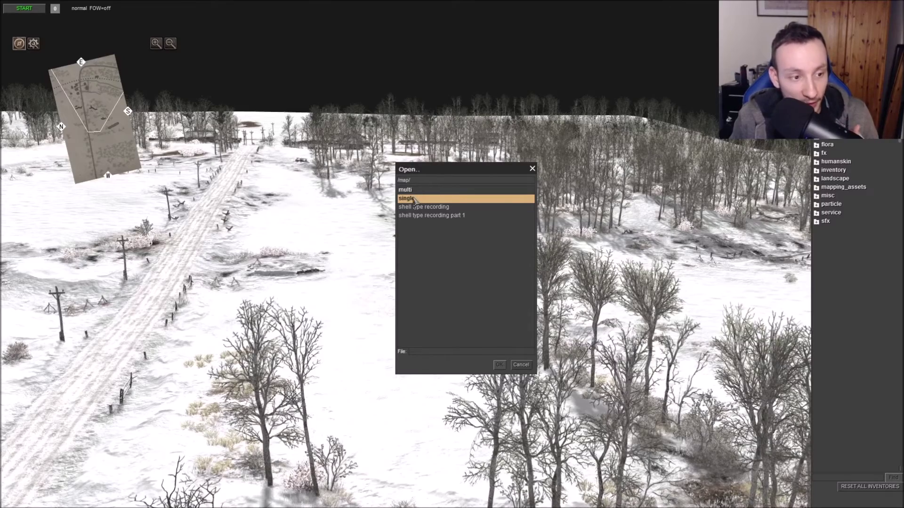
double_click(408, 191)
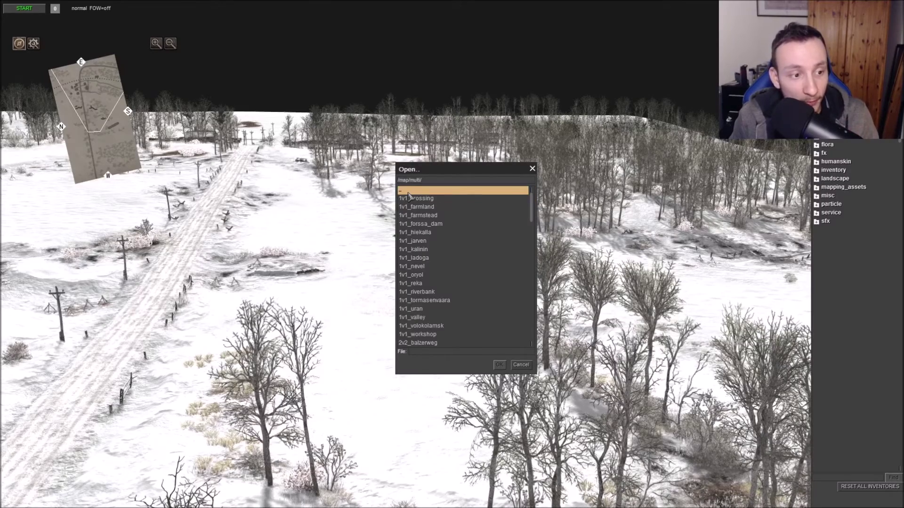
scroll(451, 249, down, 10)
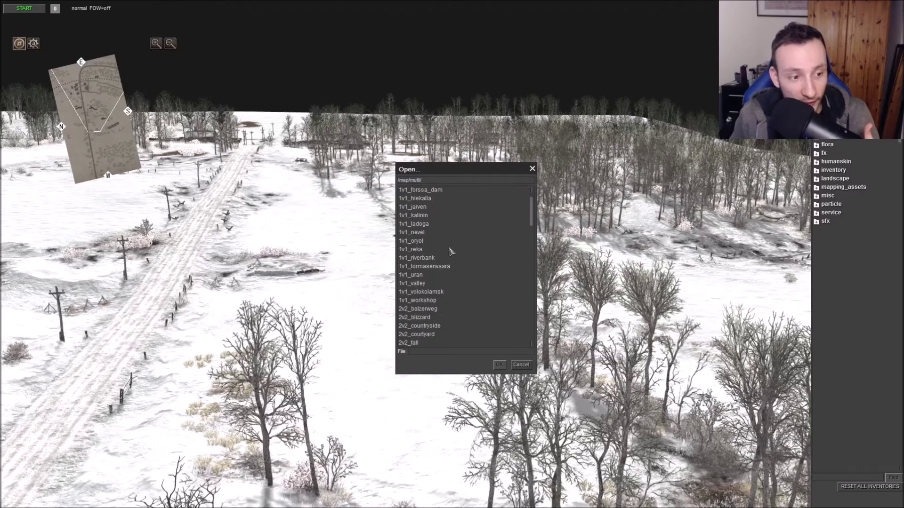
scroll(472, 267, down, 10)
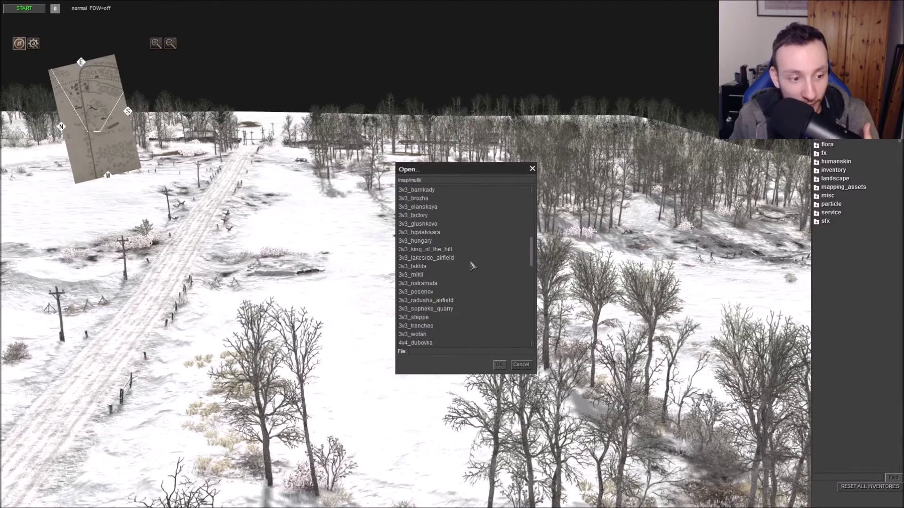
scroll(485, 282, down, 1)
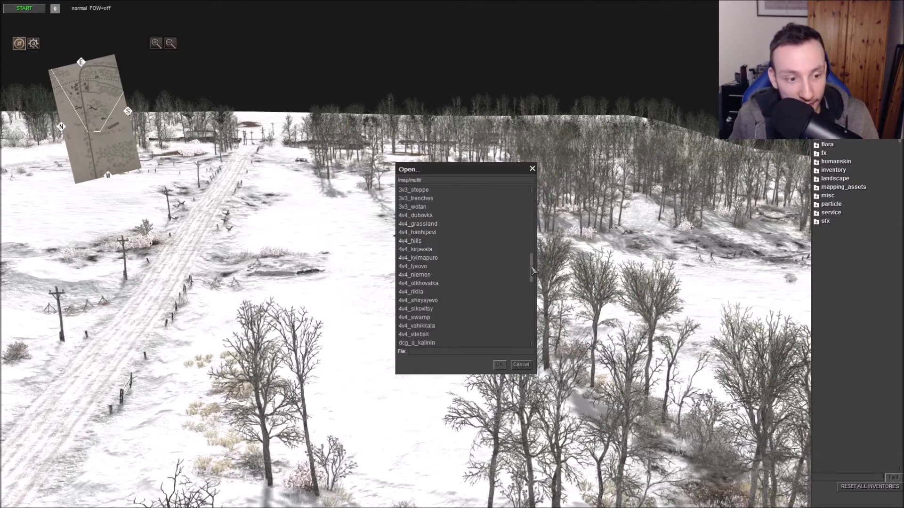
drag(532, 275, 548, 141)
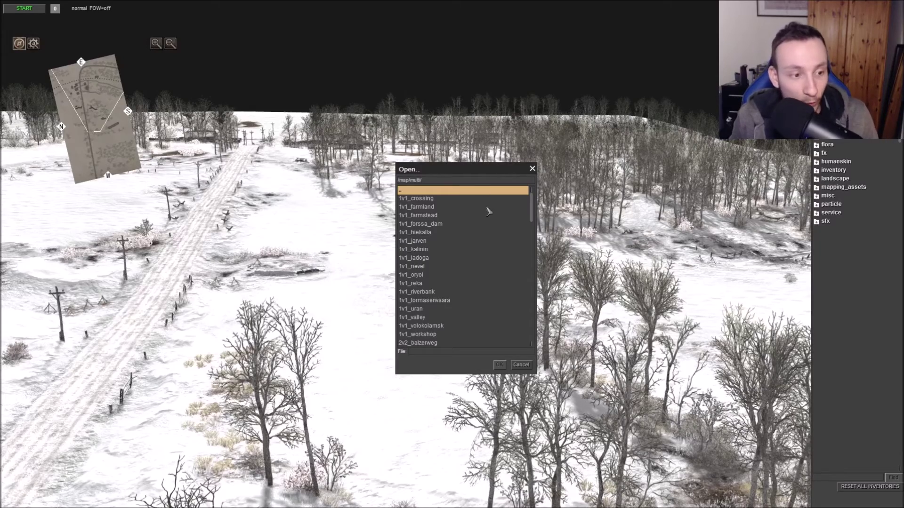
Step: Scroll the multiplayer list, trying 1v1_crossing, 2v2_stalingrad and dcg_f_bykovo
click(413, 200)
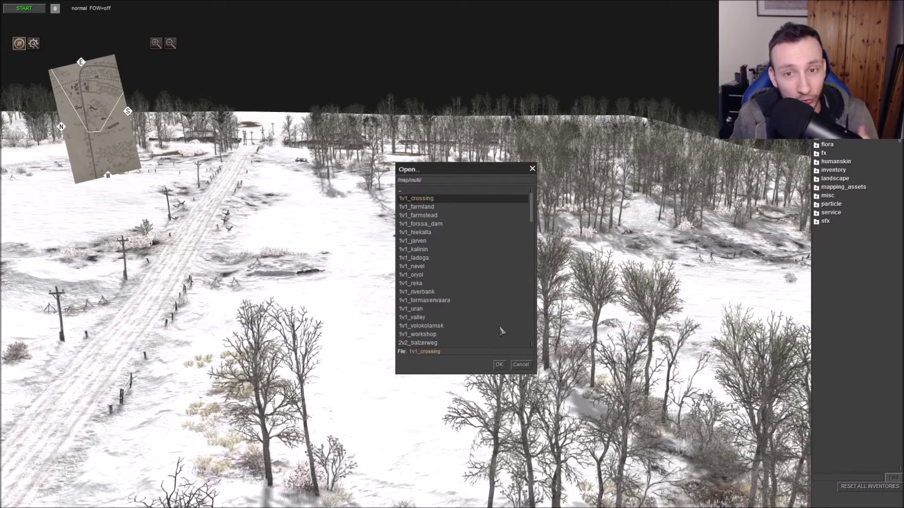
scroll(506, 325, down, 4)
scroll(506, 311, down, 6)
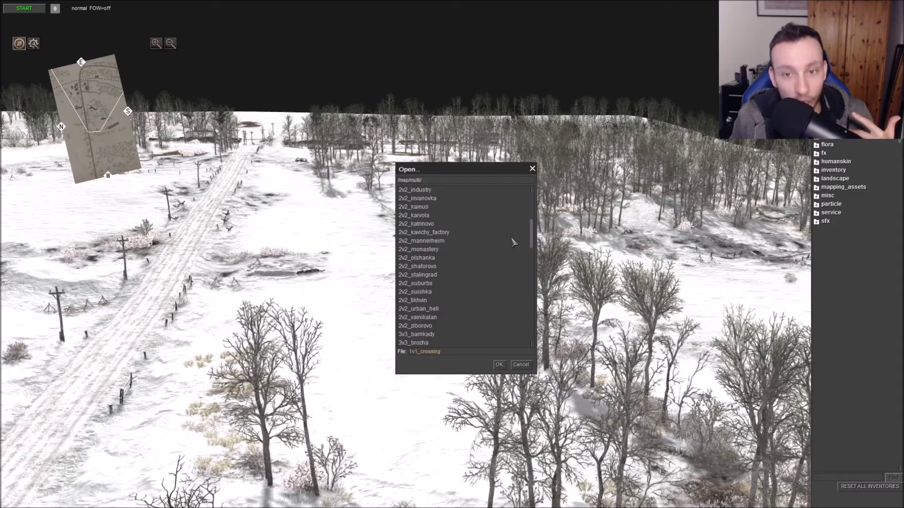
click(527, 241)
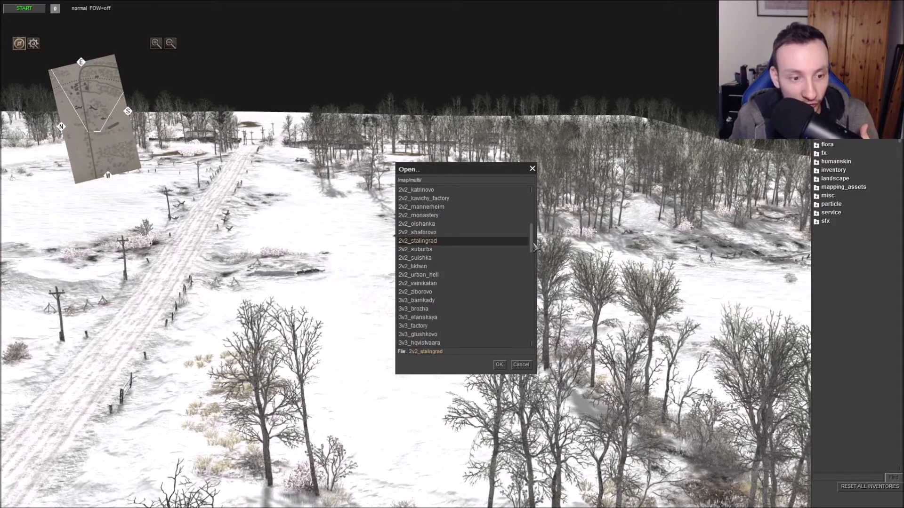
scroll(532, 245, down, 15)
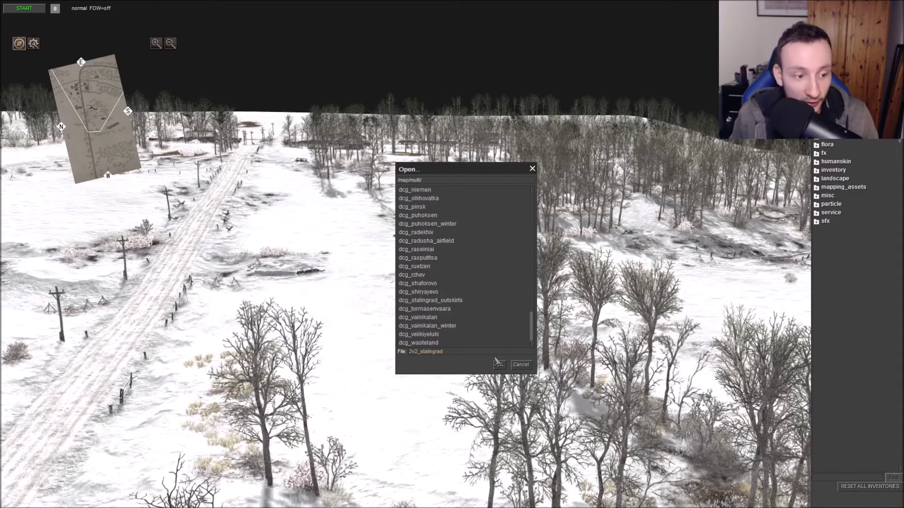
scroll(527, 294, up, 10)
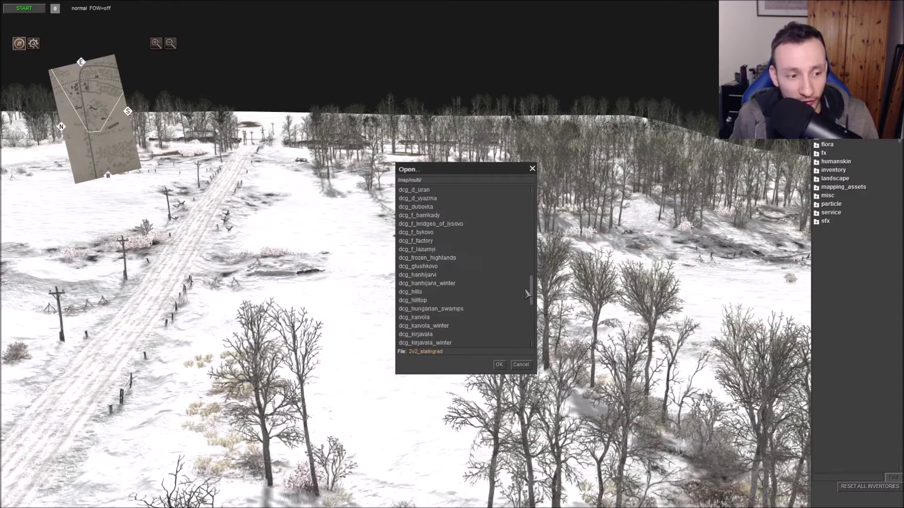
scroll(527, 294, up, 2)
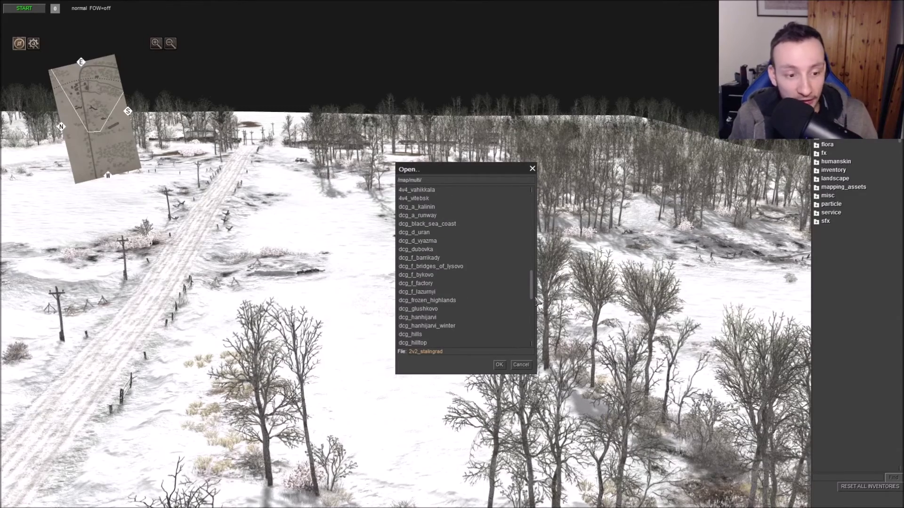
click(526, 277)
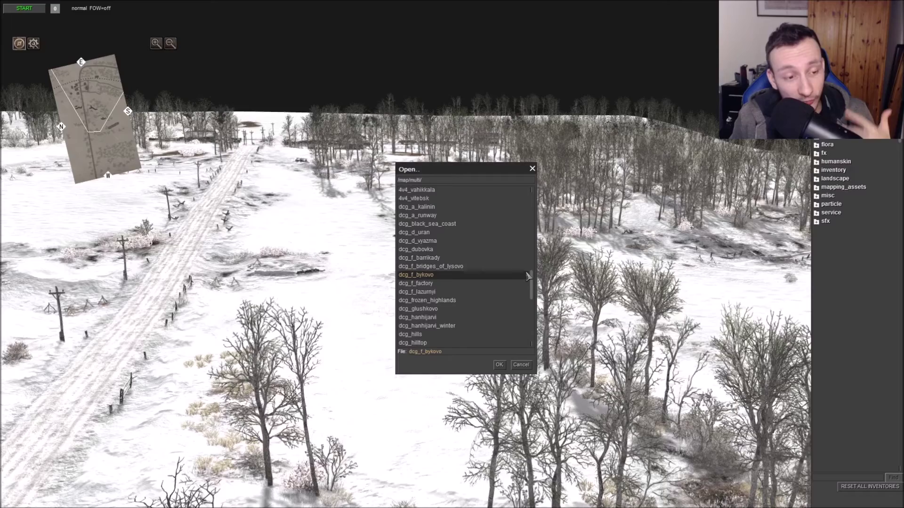
drag(530, 285, 535, 193)
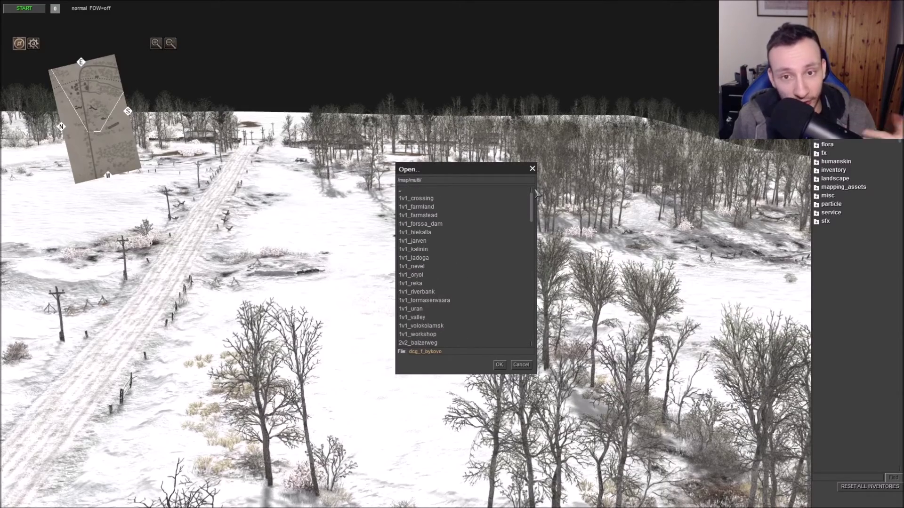
Step: Re-enter the multi folder and select 1v1_riverbank as the file to open
double_click(487, 191)
double_click(485, 193)
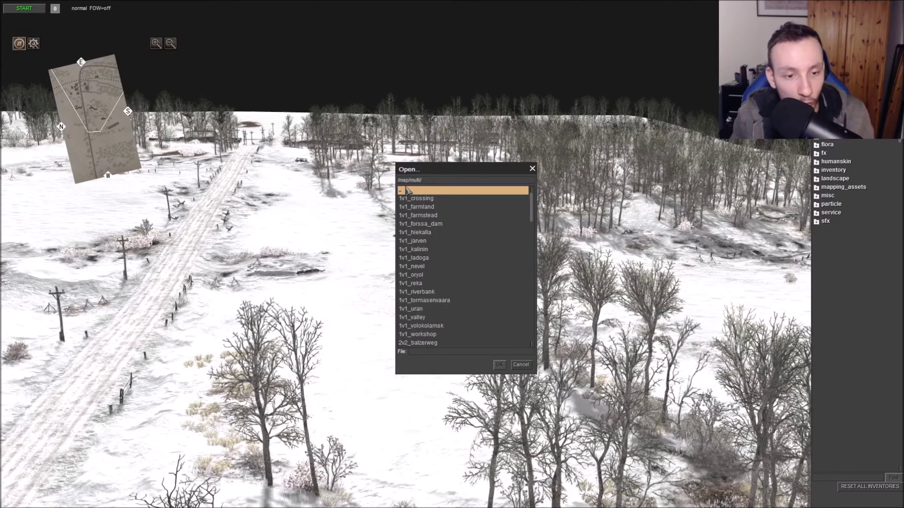
click(420, 198)
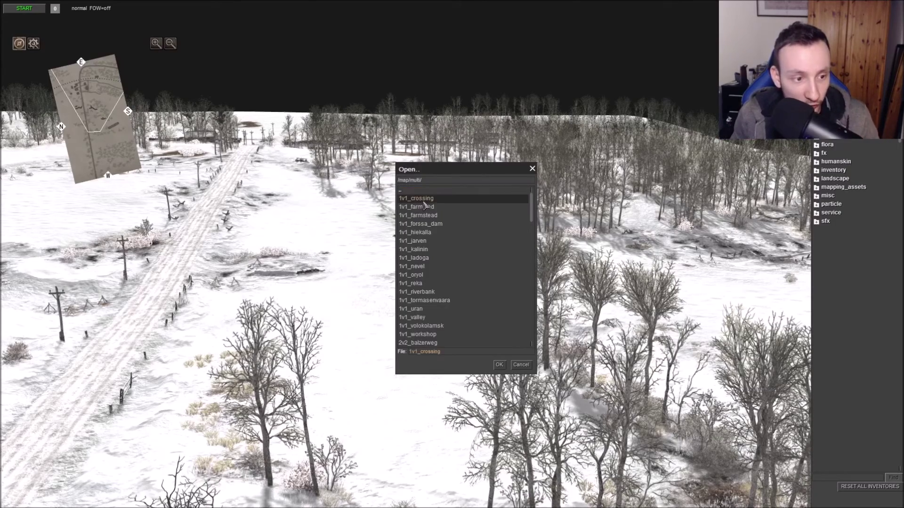
click(431, 293)
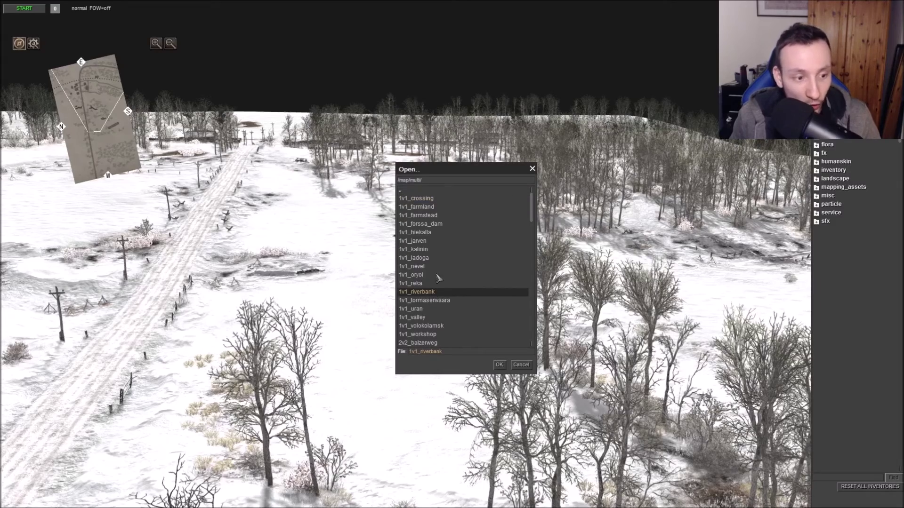
scroll(455, 279, down, 2)
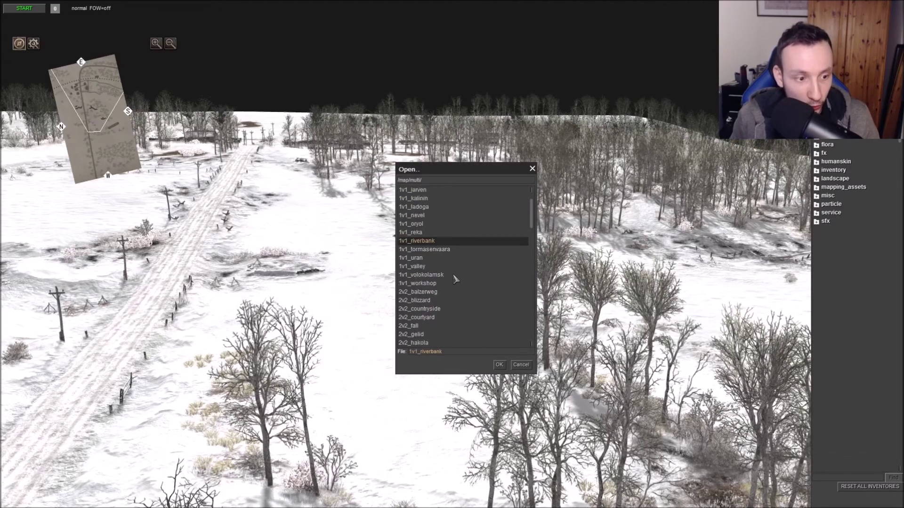
scroll(455, 279, up, 1)
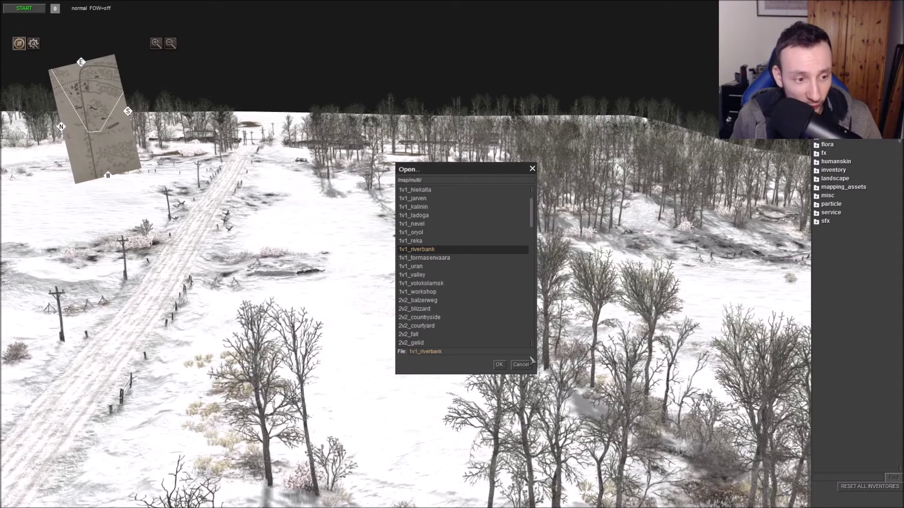
Step: Confirm the Open dialog so 1v1_riverbank replaces the snowy map, then zoom slightly
click(499, 365)
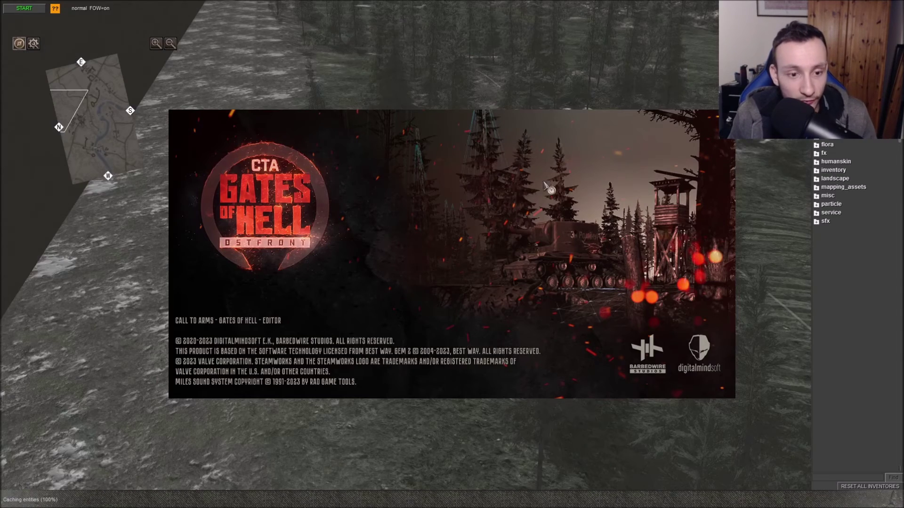
scroll(567, 183, down, 6)
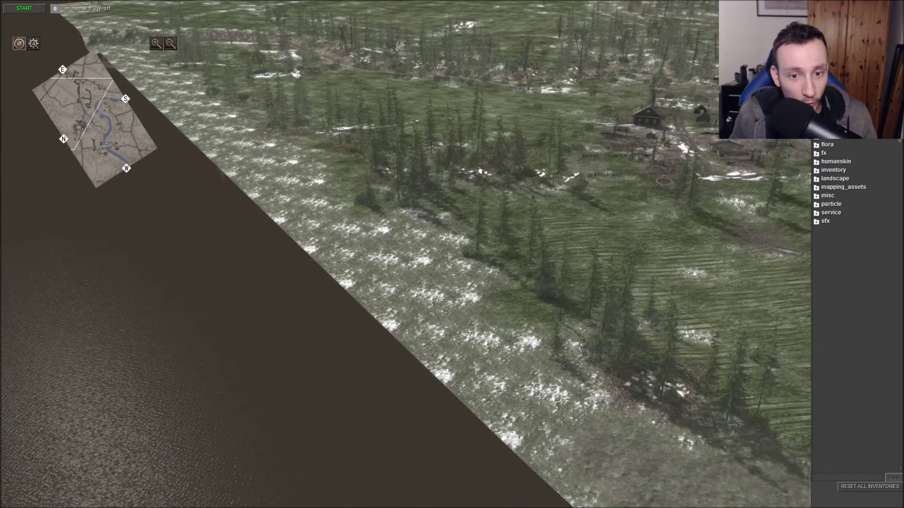
Step: Pan and rotate the camera across the village, road, pine forest and winding river
key(Right)
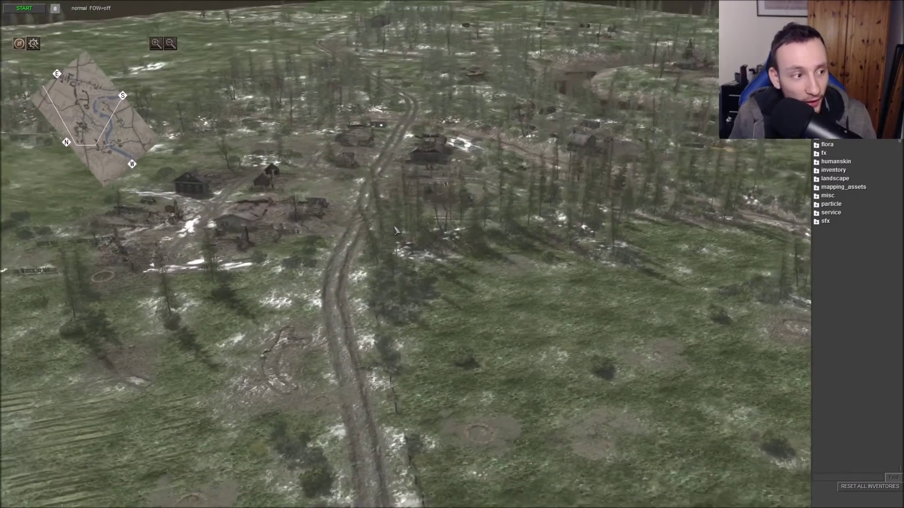
middle_drag(395, 231, 403, 191)
middle_drag(143, 187, 788, 217)
middle_drag(607, 6, 330, 195)
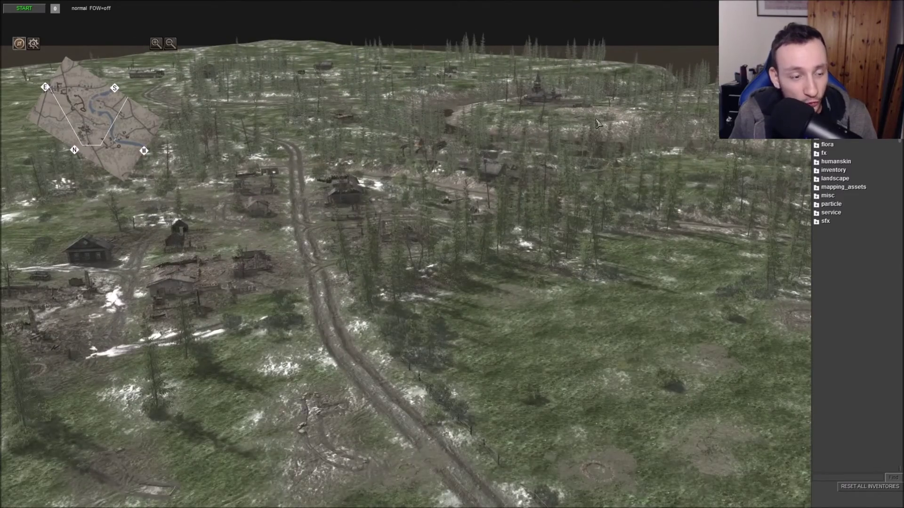
middle_drag(1, 243, 30, 245)
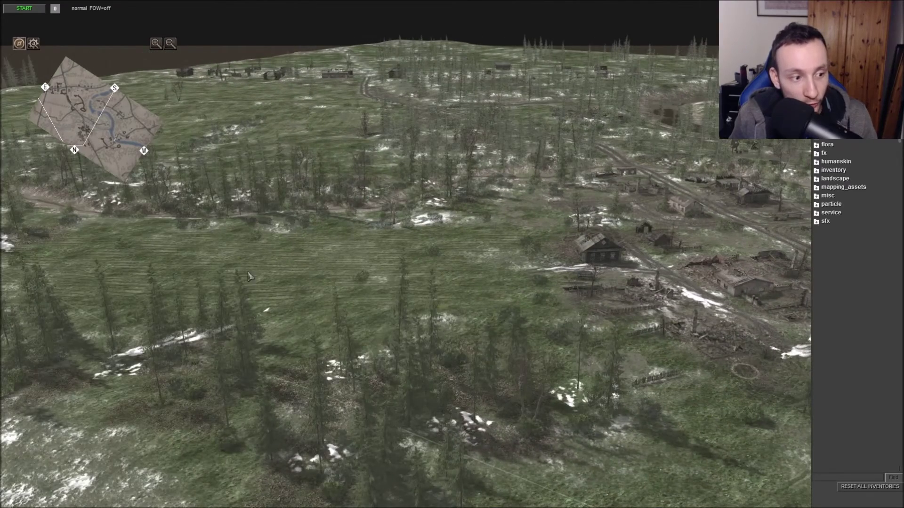
middle_drag(248, 277, 10, 252)
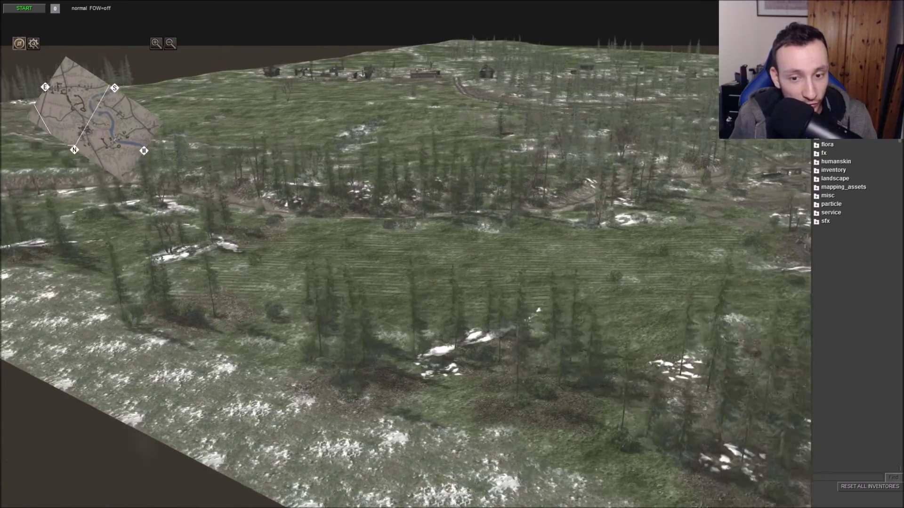
middle_drag(537, 310, 488, 228)
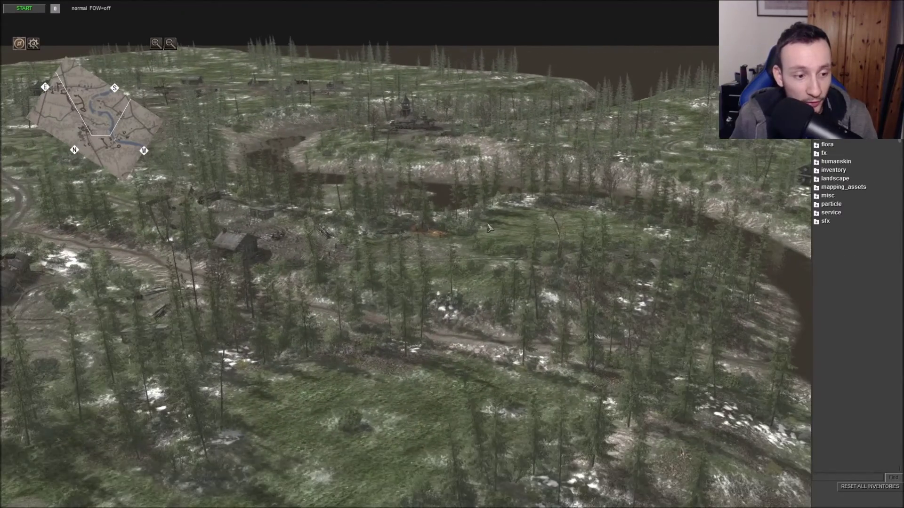
mouse_move(479, 1)
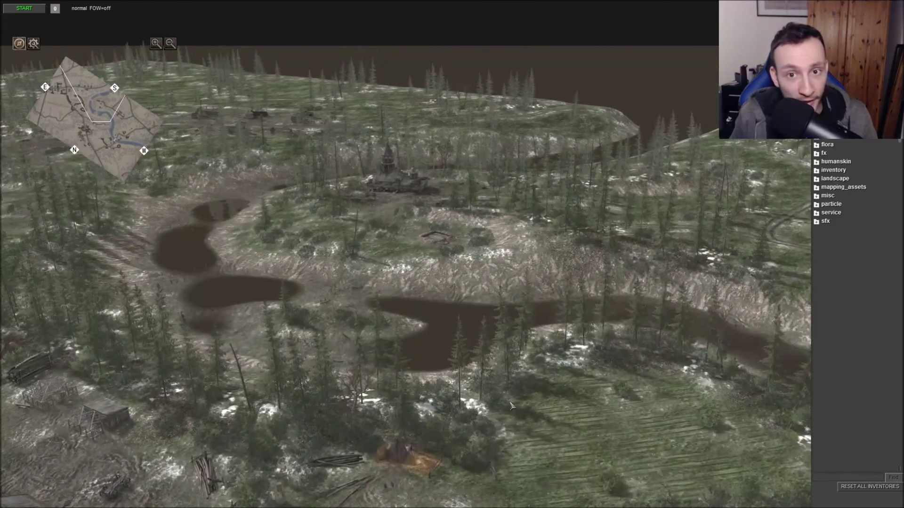
mouse_move(491, 507)
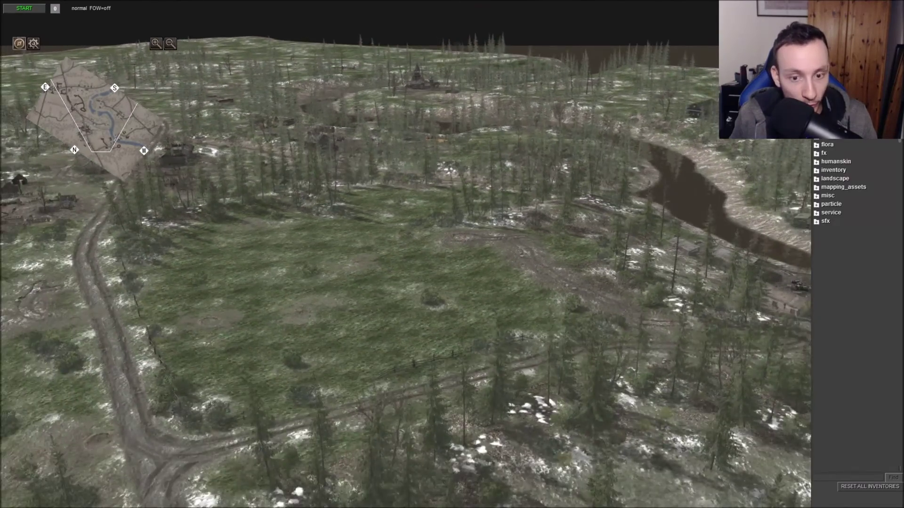
middle_drag(682, 461, 279, 327)
key(Up)
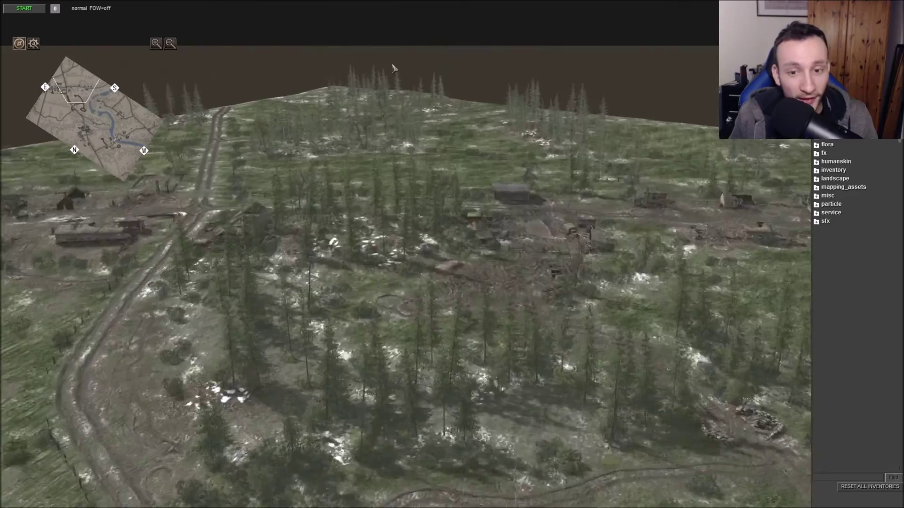
Step: Move the camera back and adjust the zoom to overlook the road and hillside
key(Down)
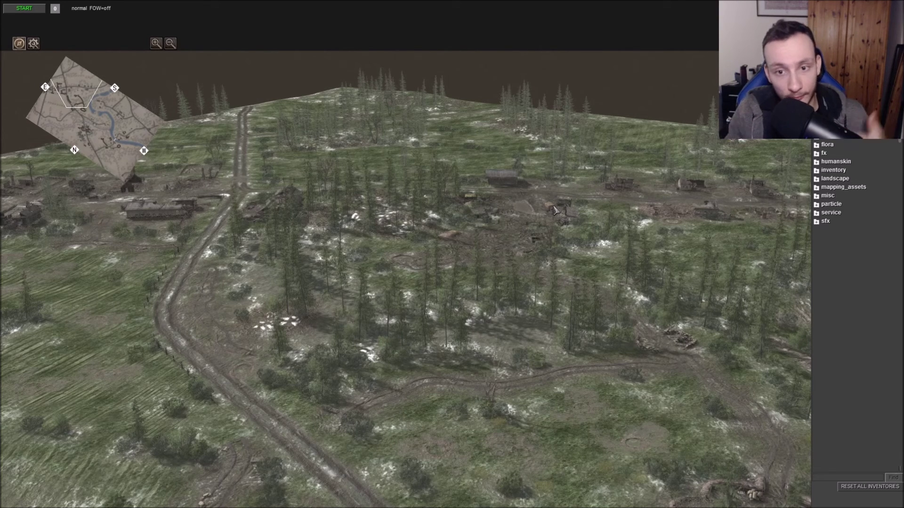
scroll(536, 212, up, 2)
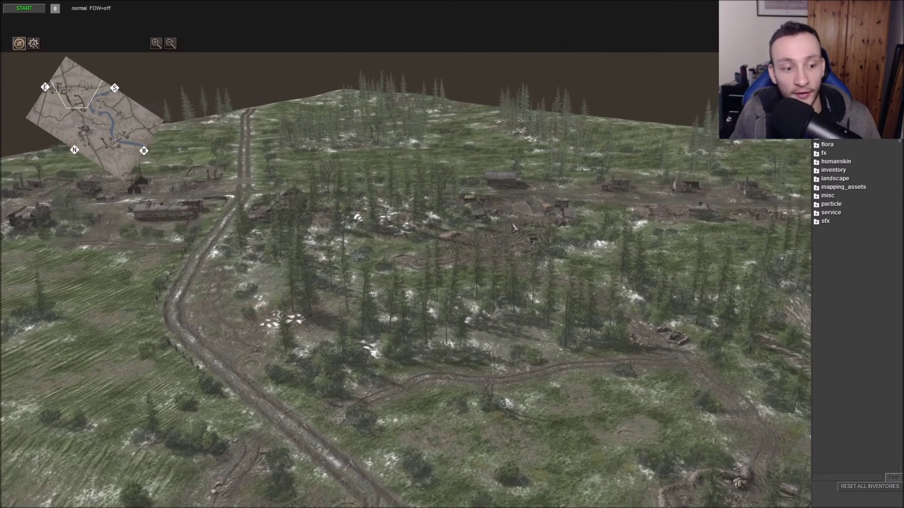